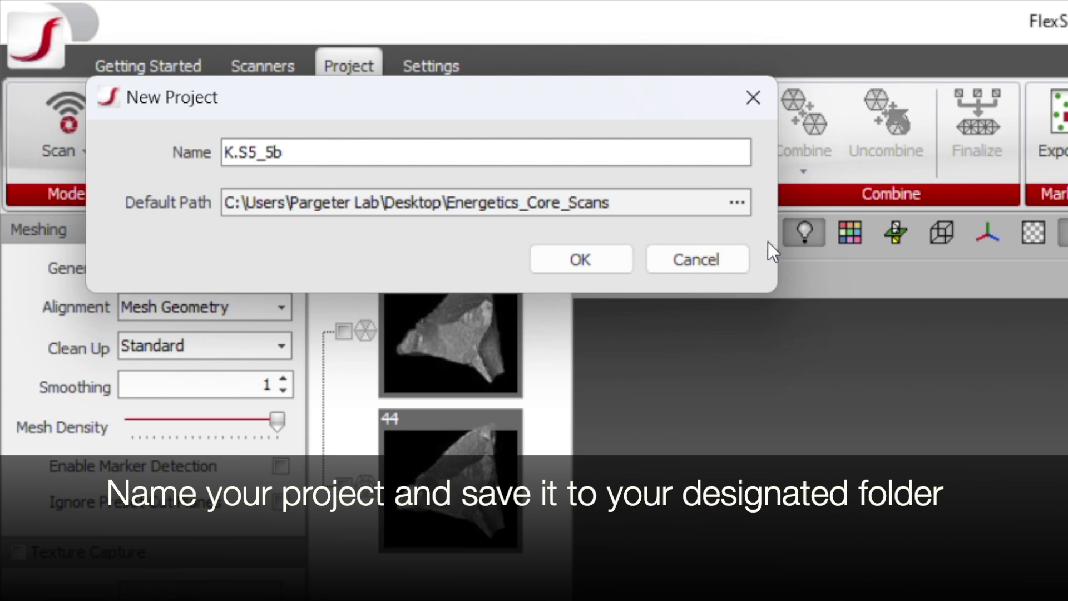
Step: Create project K.S5_5b with its default path set to the Desktop thesis folder
left_click(735, 203)
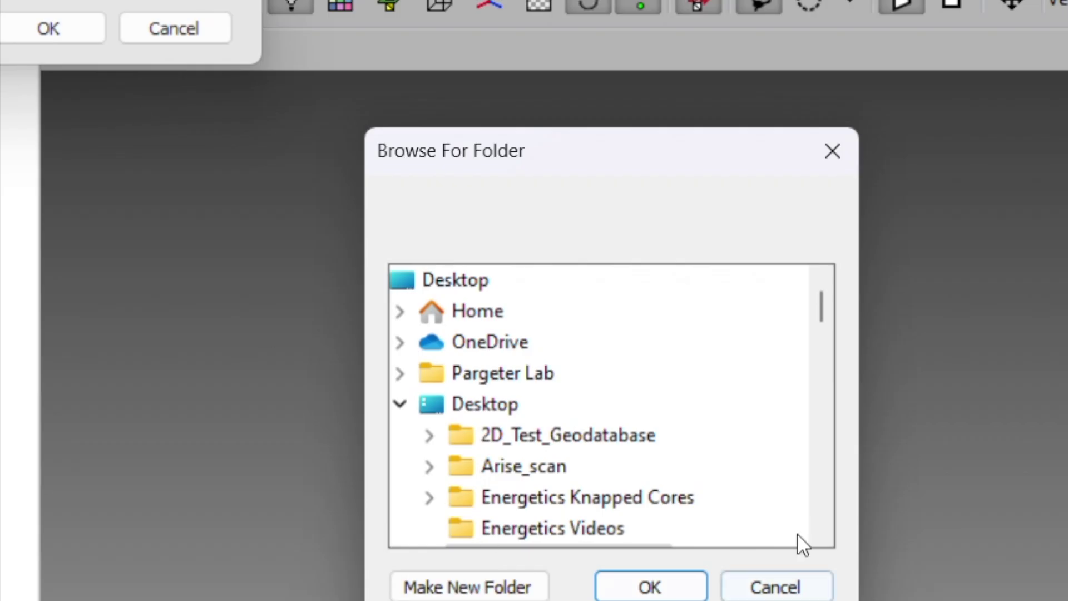
scroll(796, 533, "down", 3)
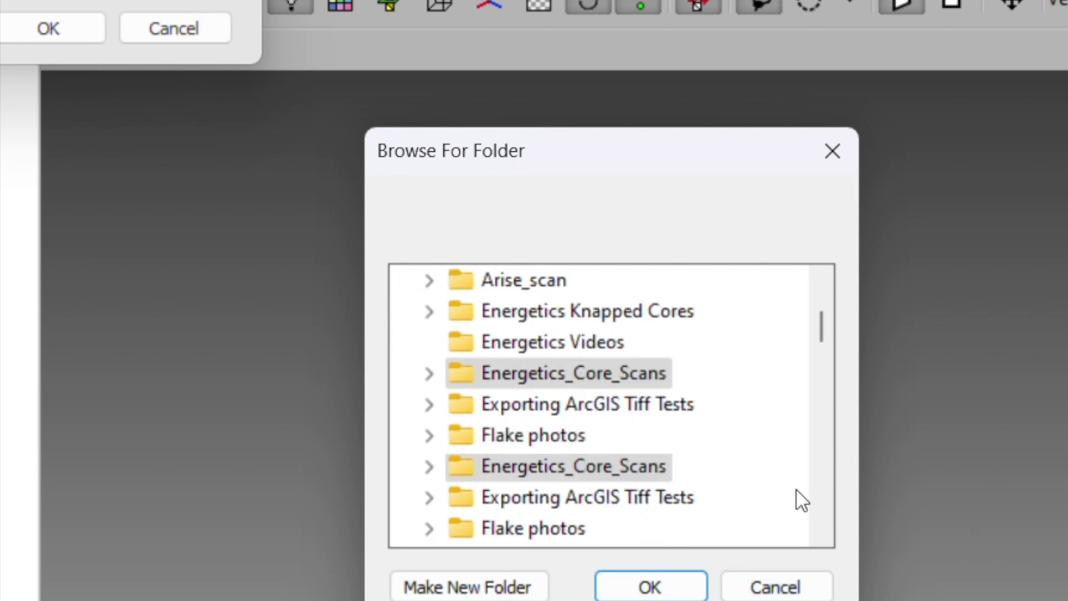
double_click(580, 528)
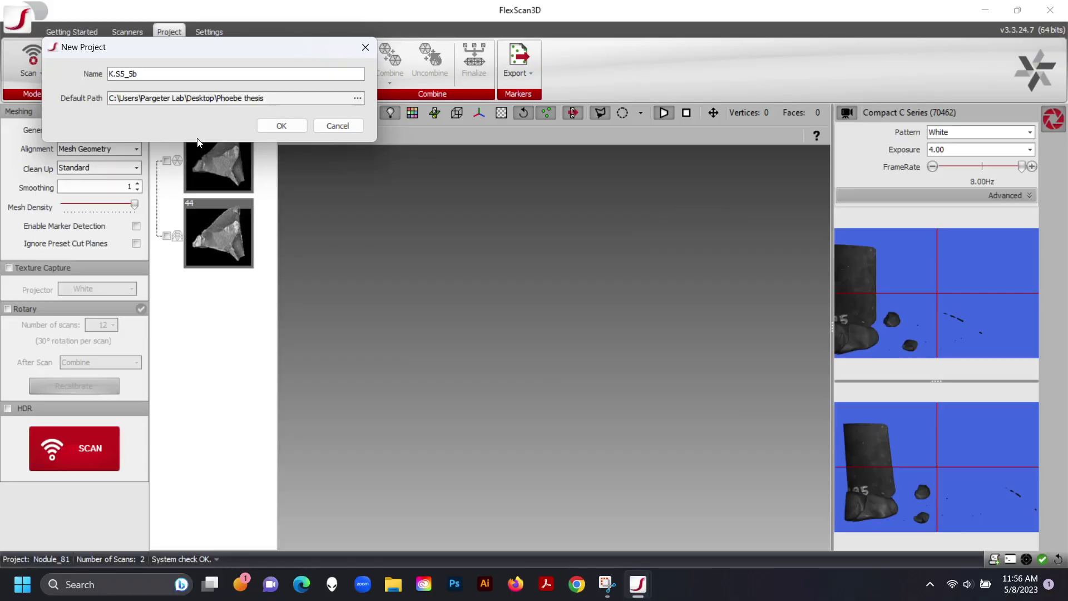
left_click(296, 127)
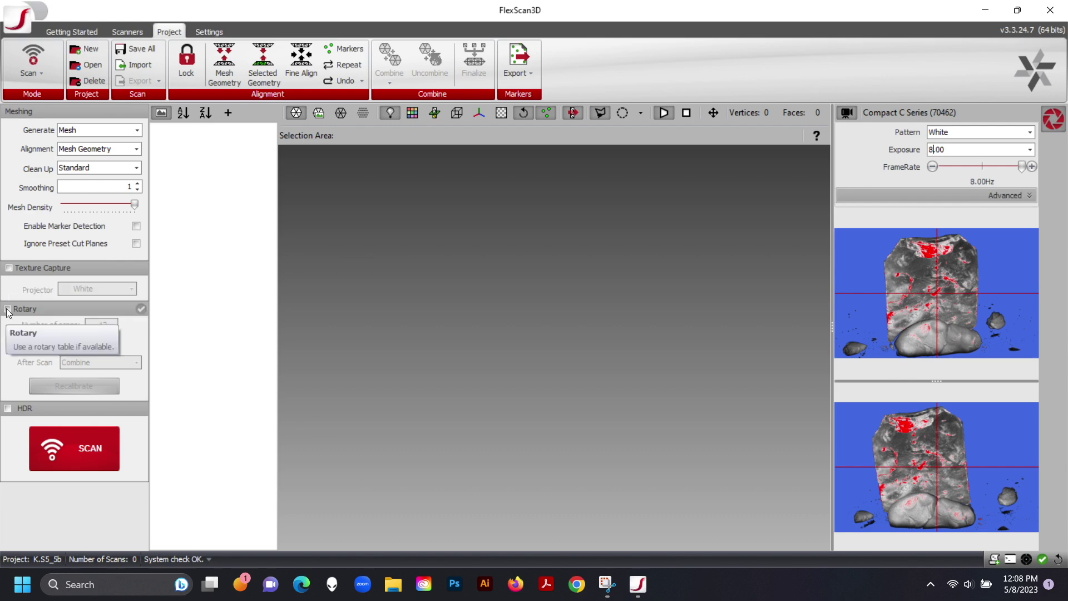
Step: Enable the rotary table and recalibrate it with Geometry Align until calibration succeeds
left_click(9, 311)
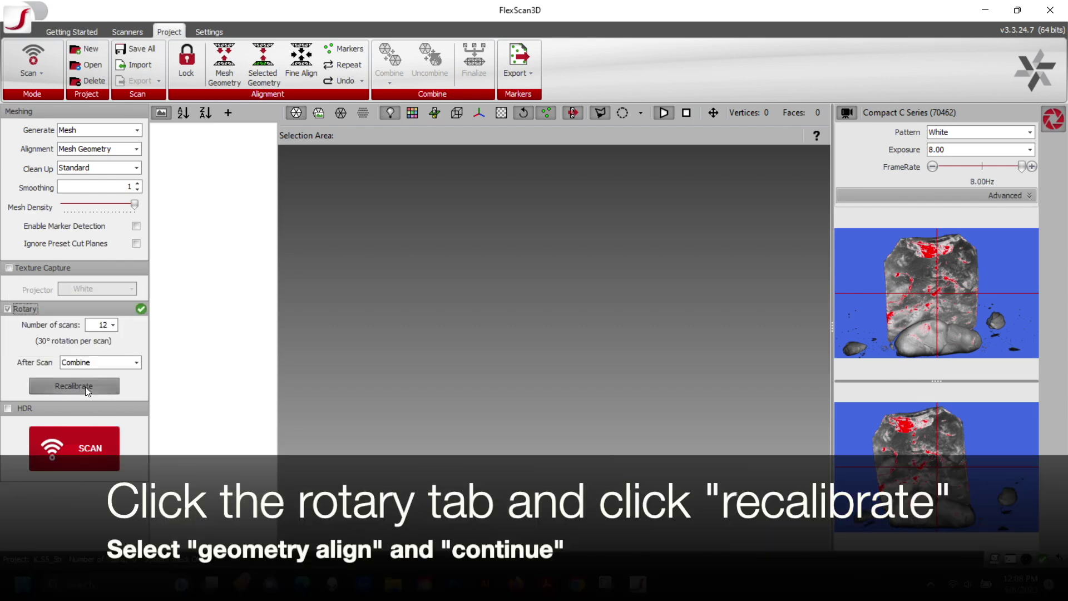
left_click(85, 384)
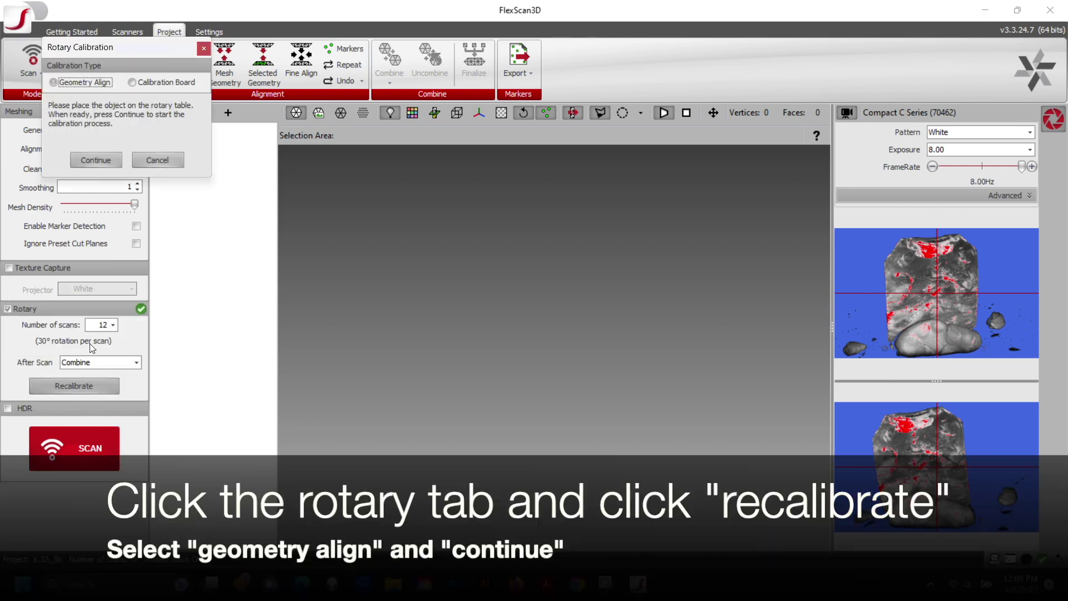
left_click(90, 157)
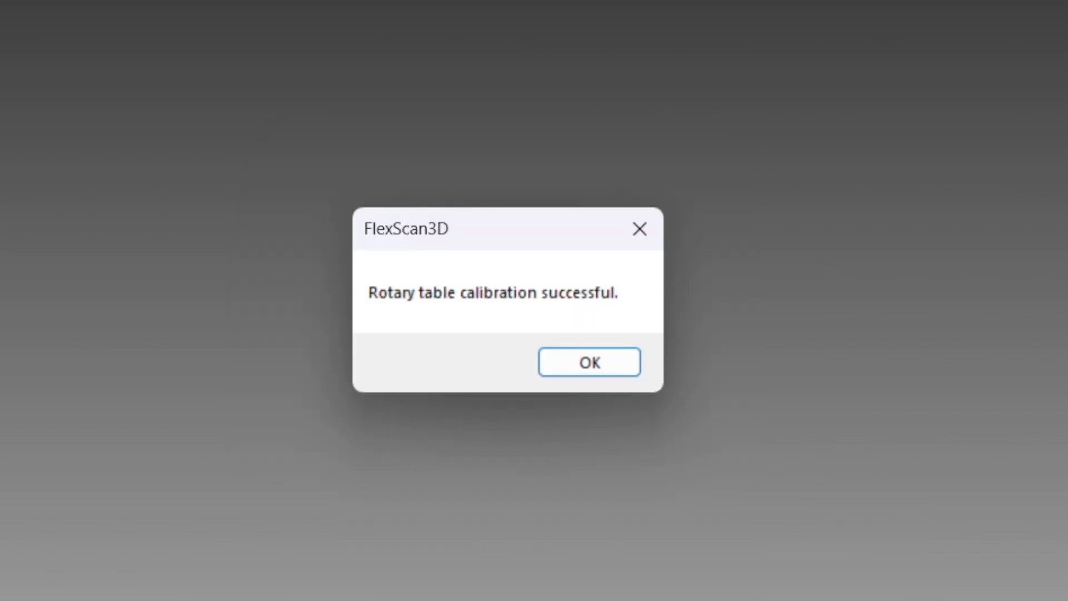
left_click(633, 369)
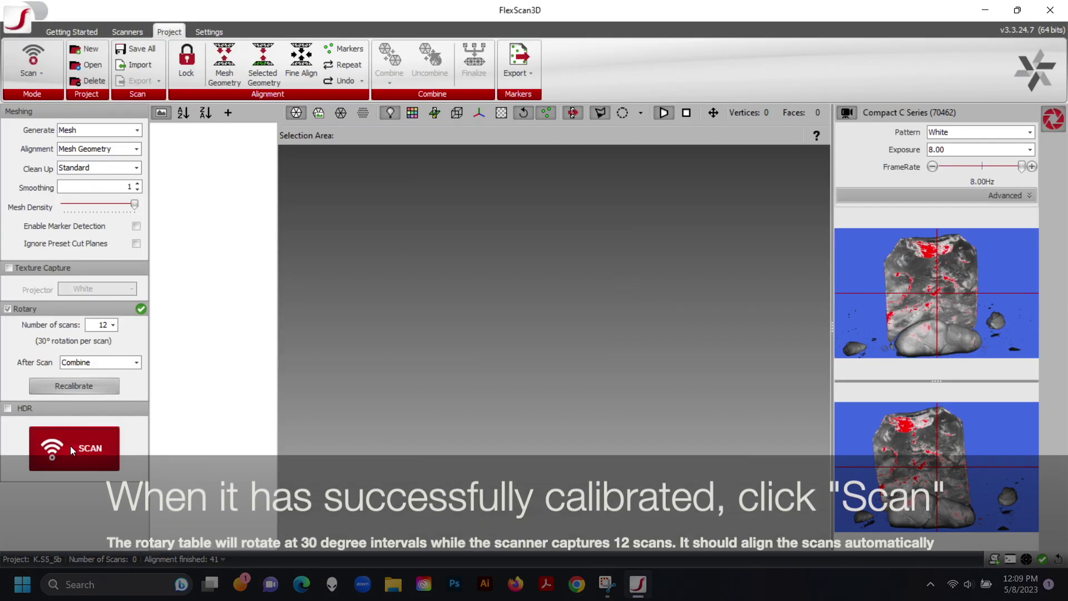
Step: Run a 12-scan rotary capture of the flake, aligned into one mesh
left_click(70, 446)
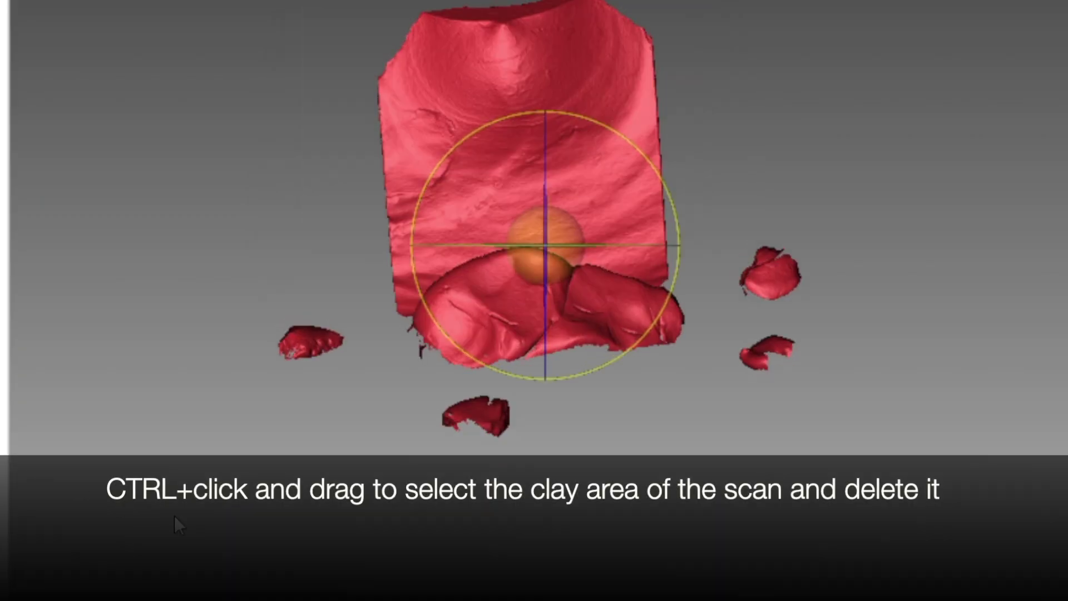
Step: Lasso-select the clay pieces around the flake base and delete them
left_click_drag(176, 518, 440, 503)
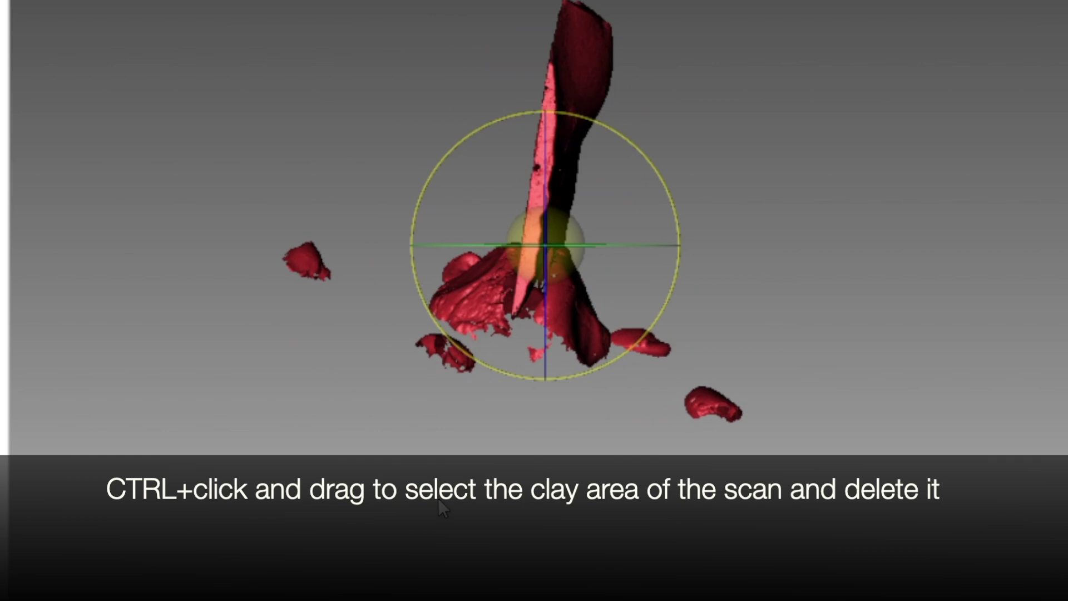
mouse_move(586, 243)
left_mouse_down("ctrl")
mouse_move(728, 316)
mouse_move(757, 567)
left_mouse_up("ctrl")
left_click_drag(174, 200, 177, 209, "ctrl")
right_click(461, 287)
left_click(517, 305)
left_click_drag(587, 420, 391, 431)
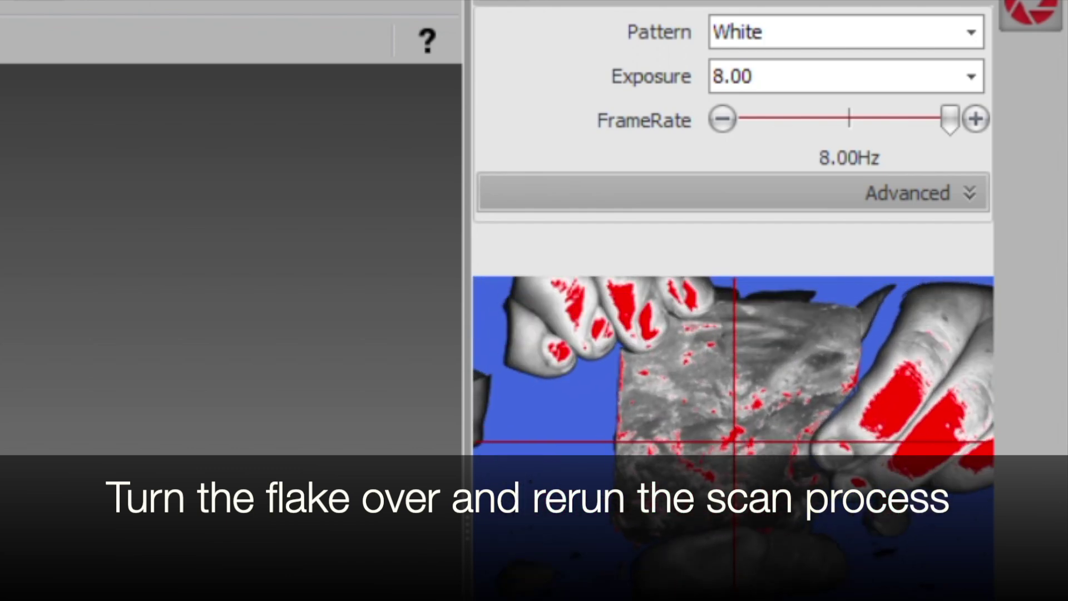
Step: Capture a second 12-scan rotation of the flipped flake
left_click(66, 454)
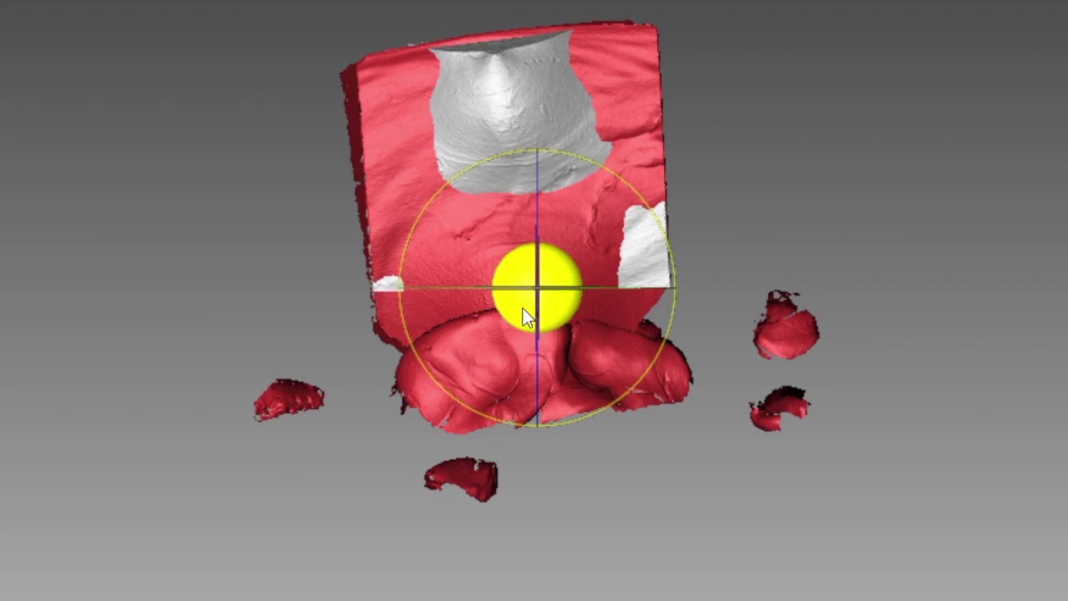
Step: Move and rotate the new scan upright to match the first, then select its clay base
left_click_drag(568, 273, 239, 409)
left_click_drag(178, 425, 420, 446)
left_click_drag(283, 377, 367, 383)
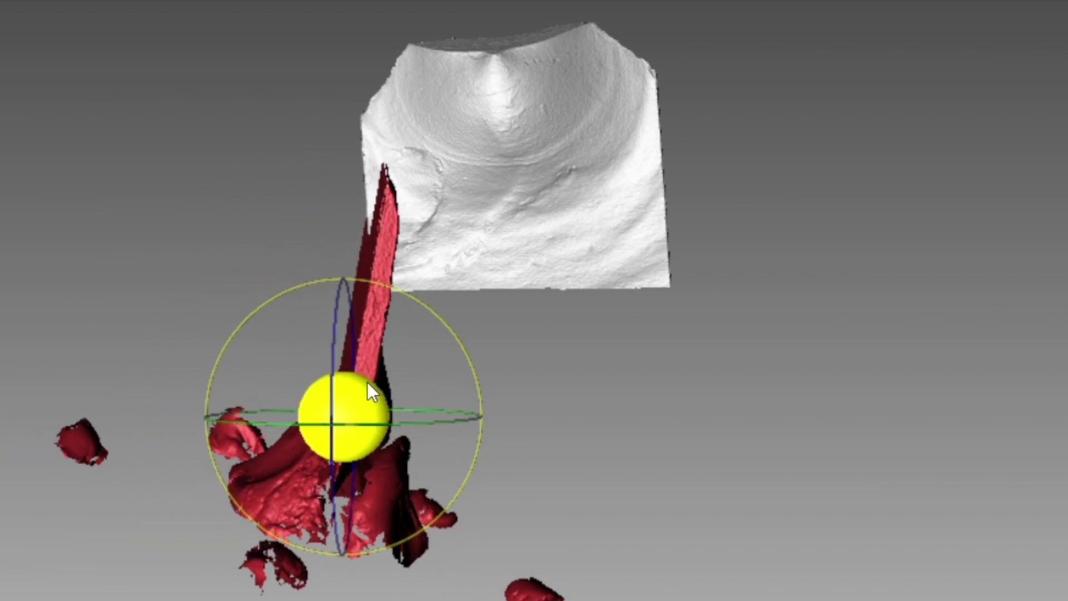
left_click_drag(483, 435, 479, 412)
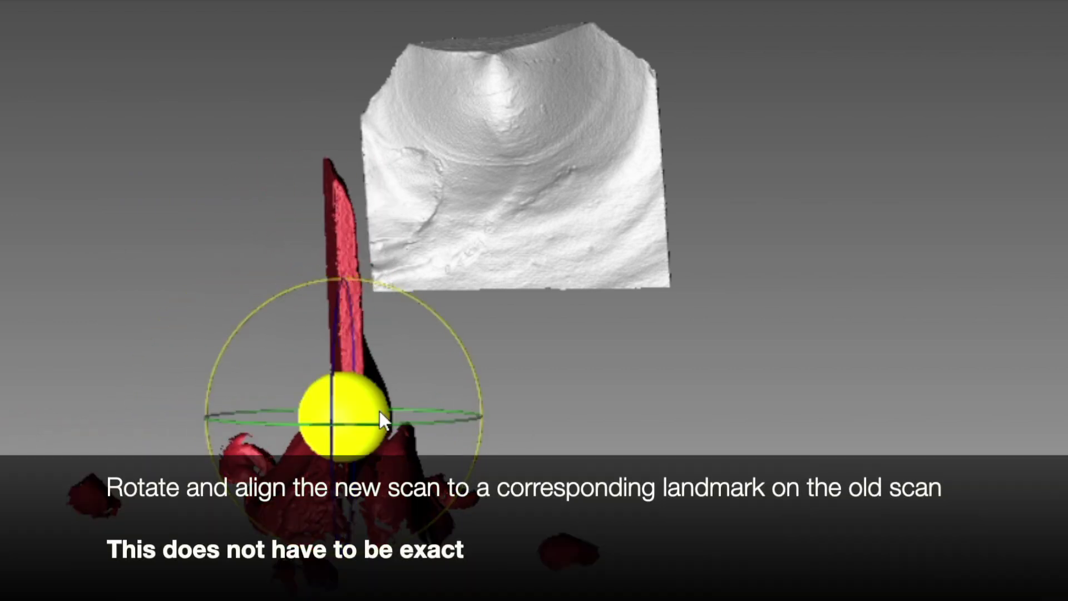
left_click_drag(409, 416, 695, 589)
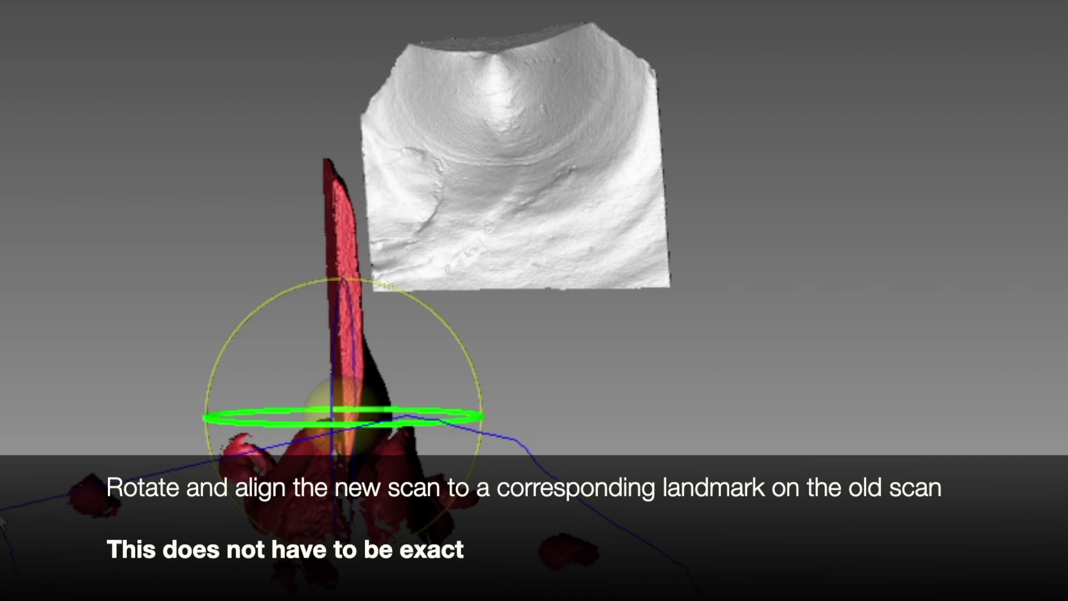
left_click_drag(1, 436, 341, 510)
right_click(375, 448)
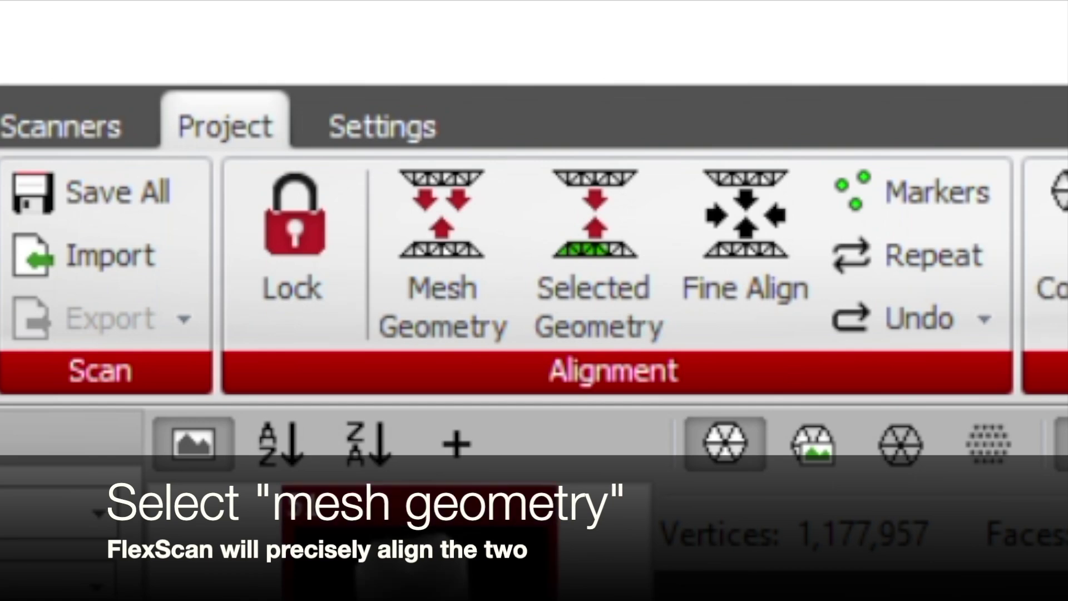
Step: Align the flipped scan to the first with Mesh Geometry, then Combine them
left_click(444, 306)
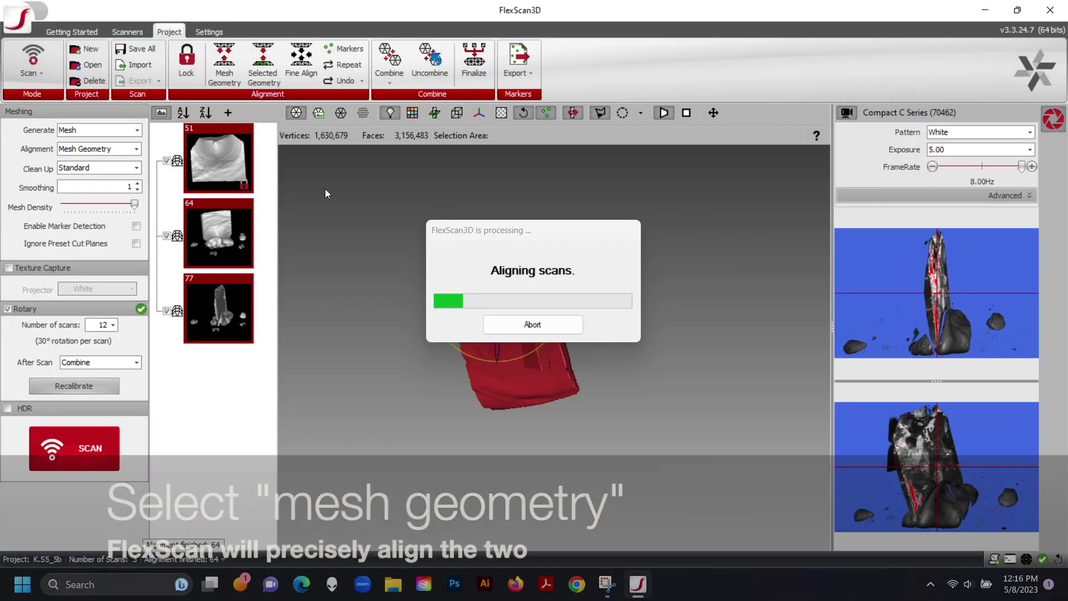
left_click_drag(491, 464, 456, 344)
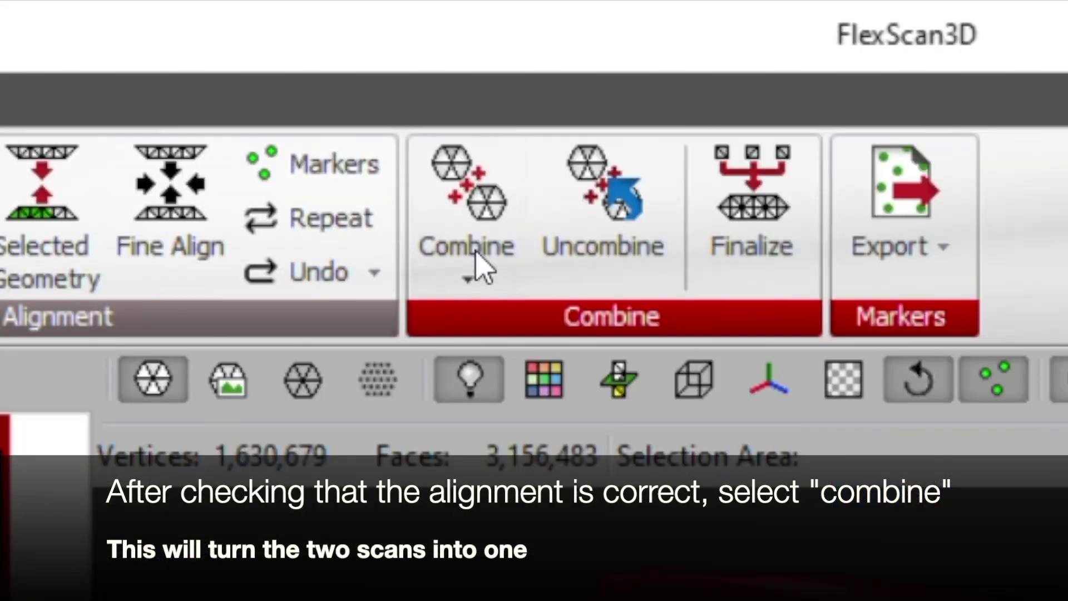
left_click(476, 251)
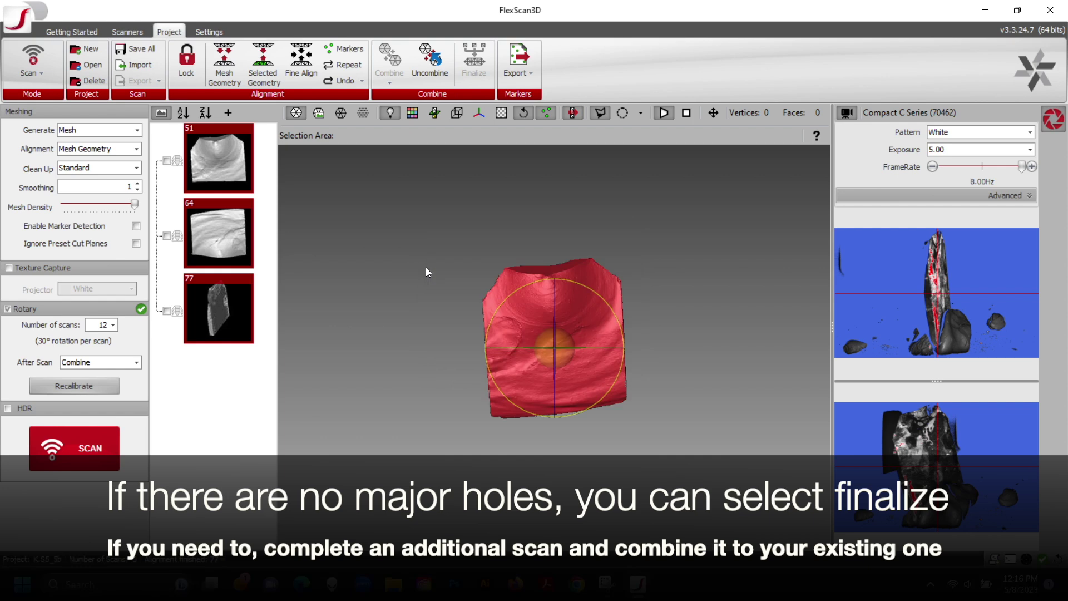
Step: Finalize the combined scan with Precise Merge and High hole filling, creating 78_final
left_click_drag(427, 272, 495, 173)
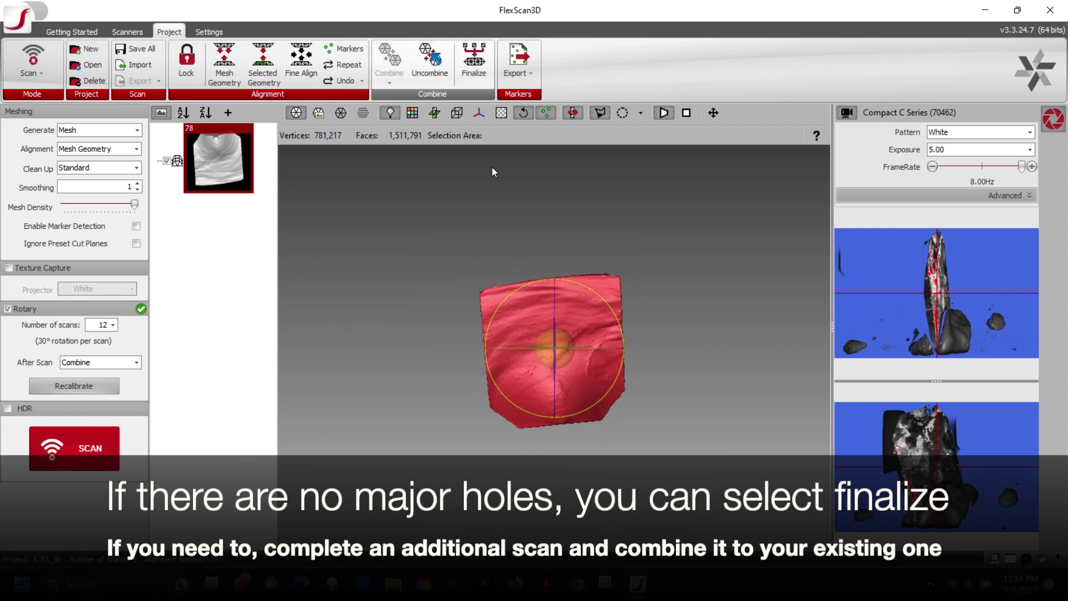
left_click(474, 60)
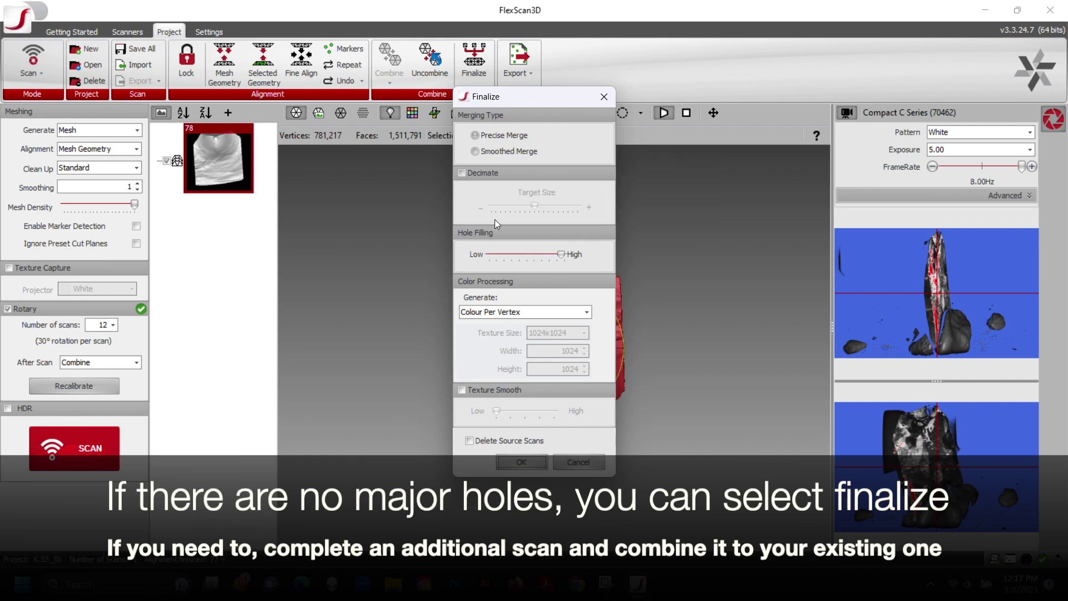
left_click(522, 461)
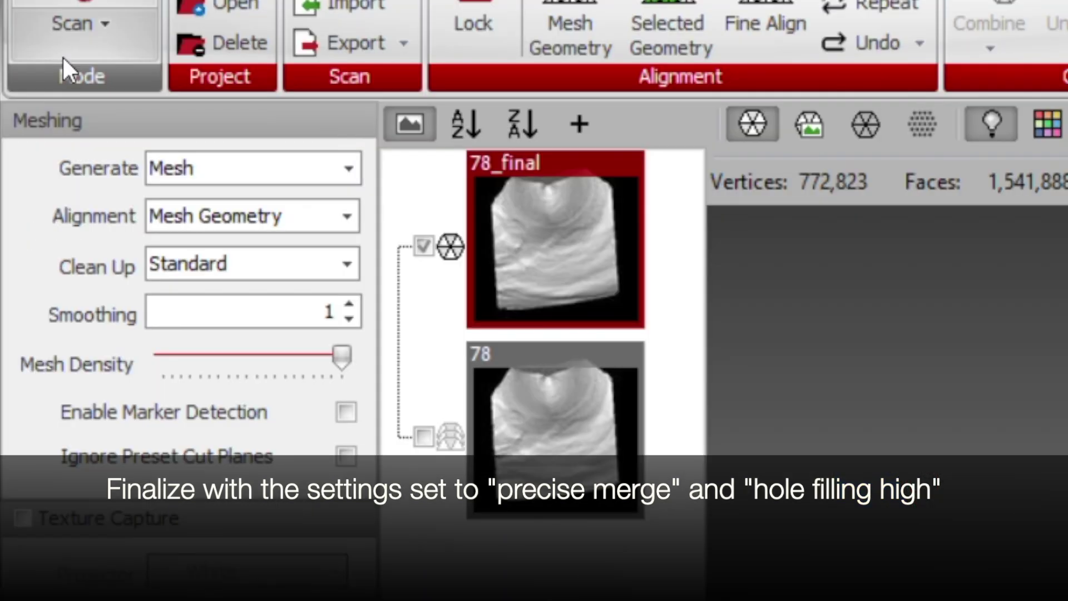
left_click(30, 76)
Step: In Hole Filling mode, select and fill the first hole edges on the 78_final mesh
left_click(64, 190)
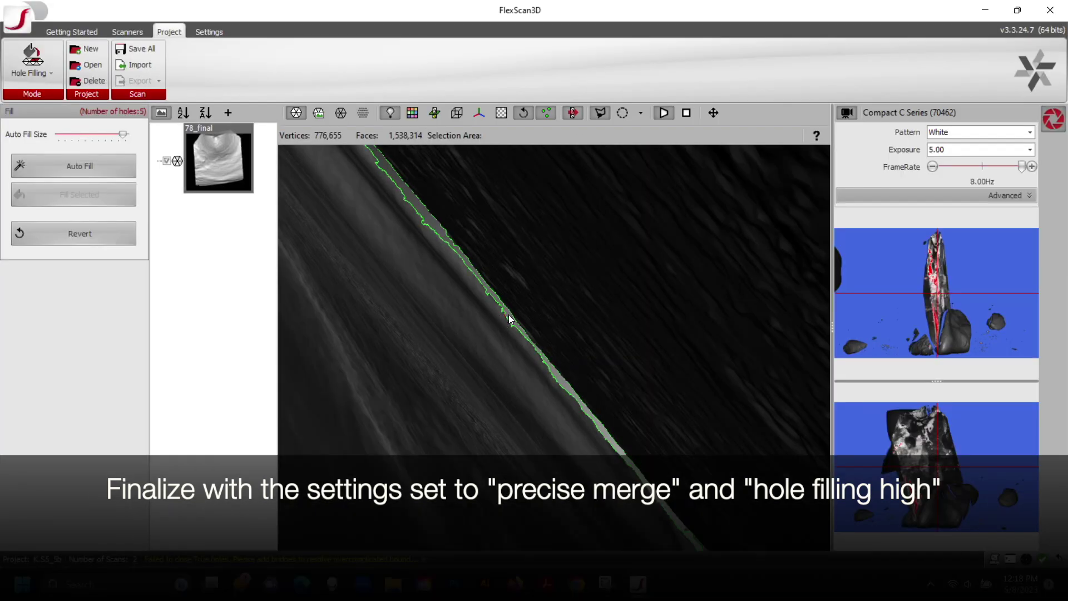
left_click(508, 315)
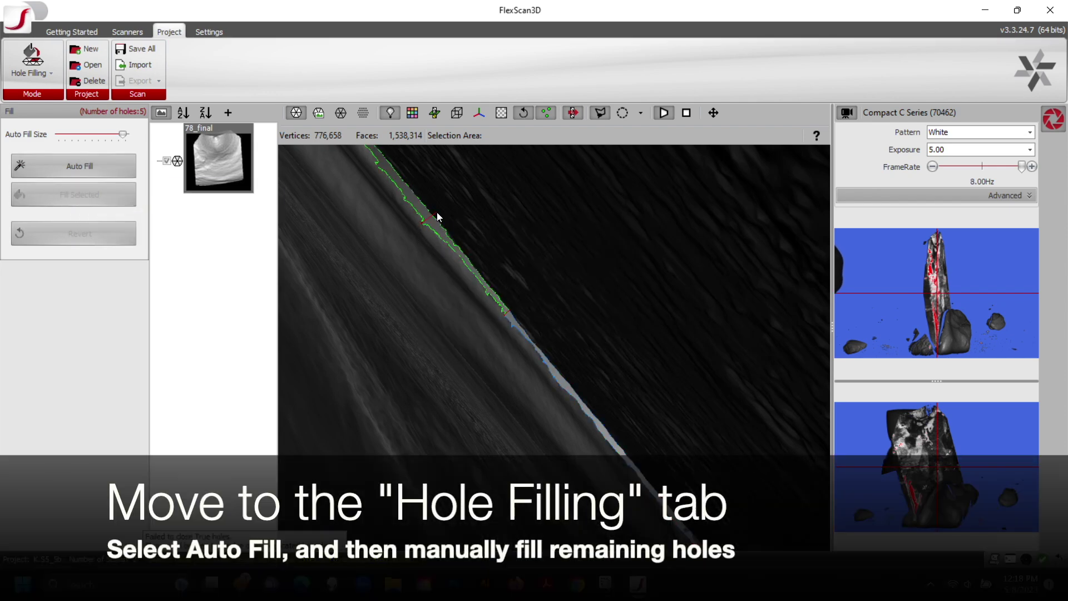
left_click(432, 217)
left_click(39, 189)
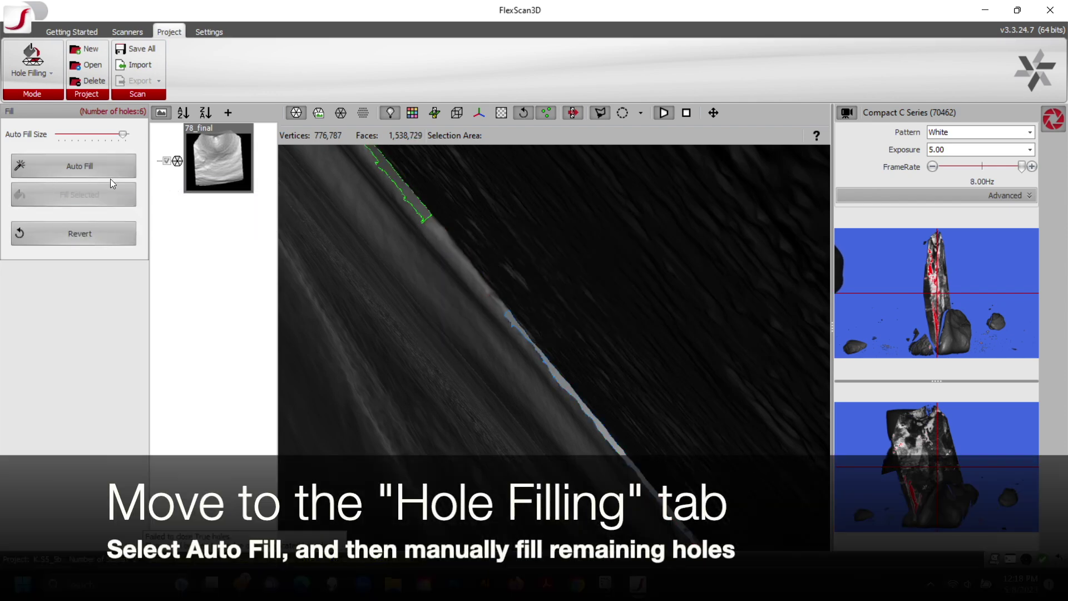
scroll(574, 411, "up", 1)
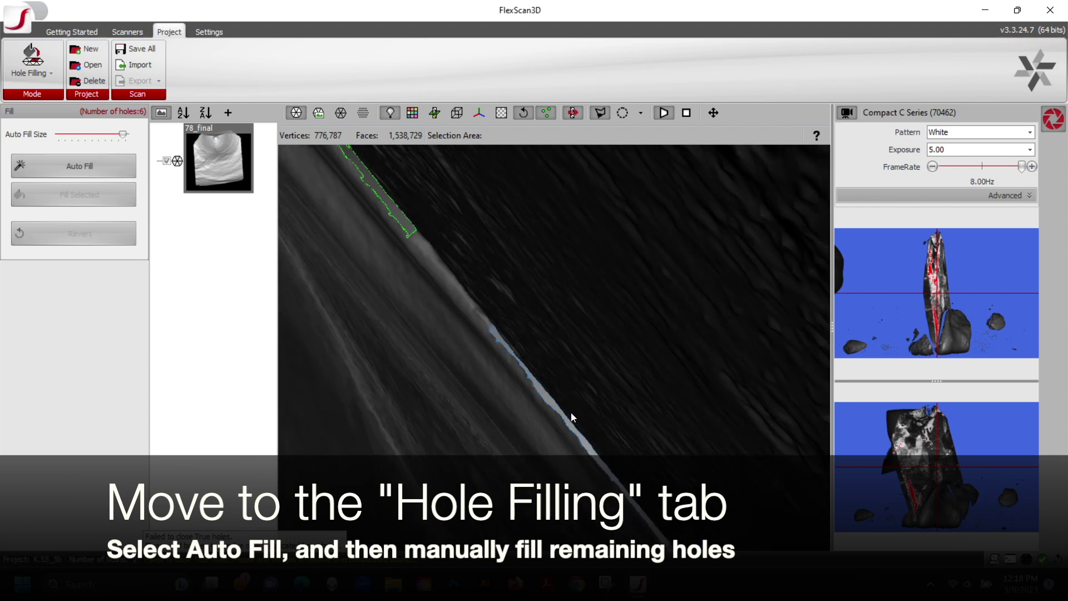
scroll(567, 417, "up", 1)
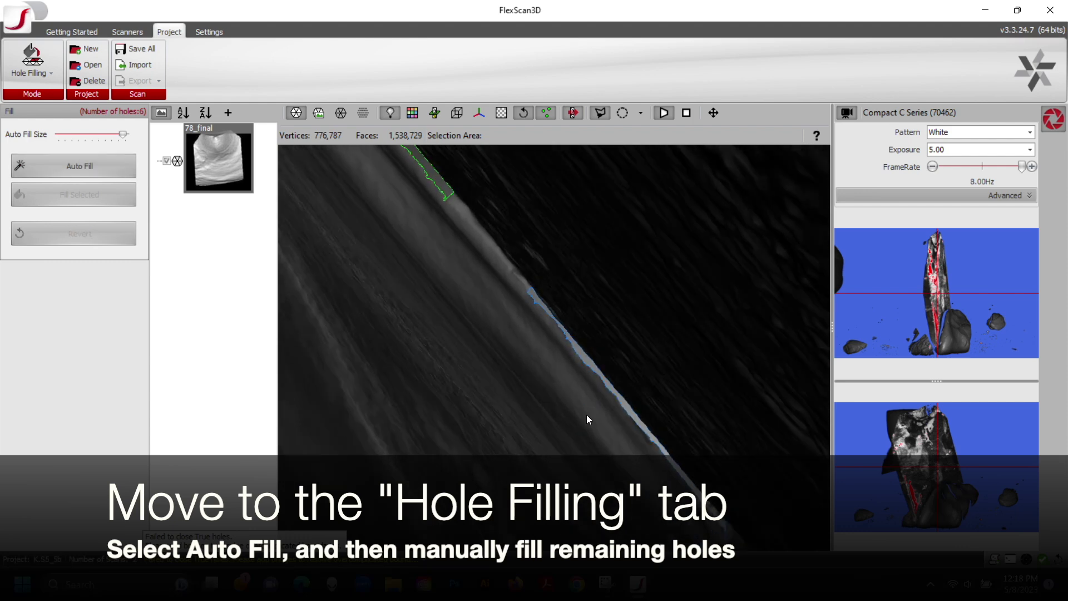
left_click(623, 397)
left_click(84, 188)
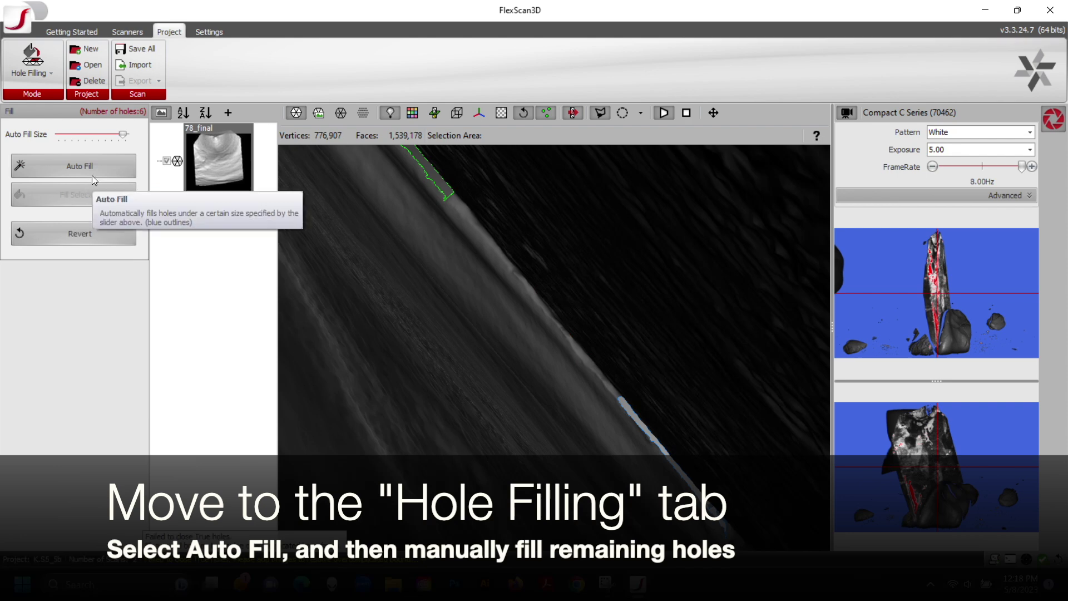
Step: Auto-fill the small holes and fill the last ones until watertight, then start renaming 78_final
left_click(92, 168)
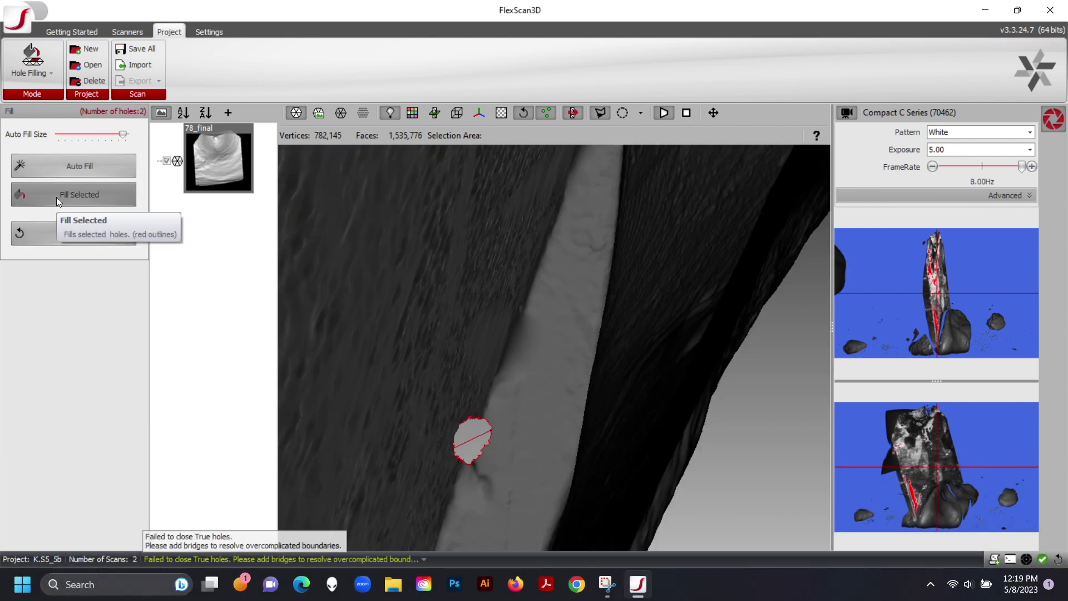
left_click(79, 195)
mouse_move(438, 461)
left_mouse_down()
mouse_move(450, 453)
mouse_move(451, 465)
left_mouse_up()
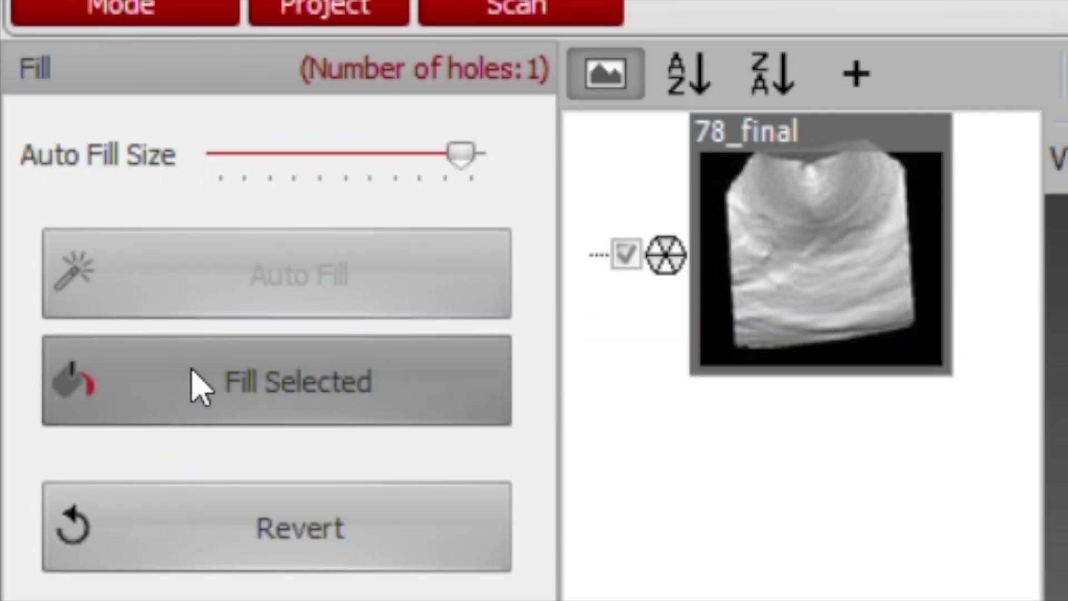
left_click(196, 382)
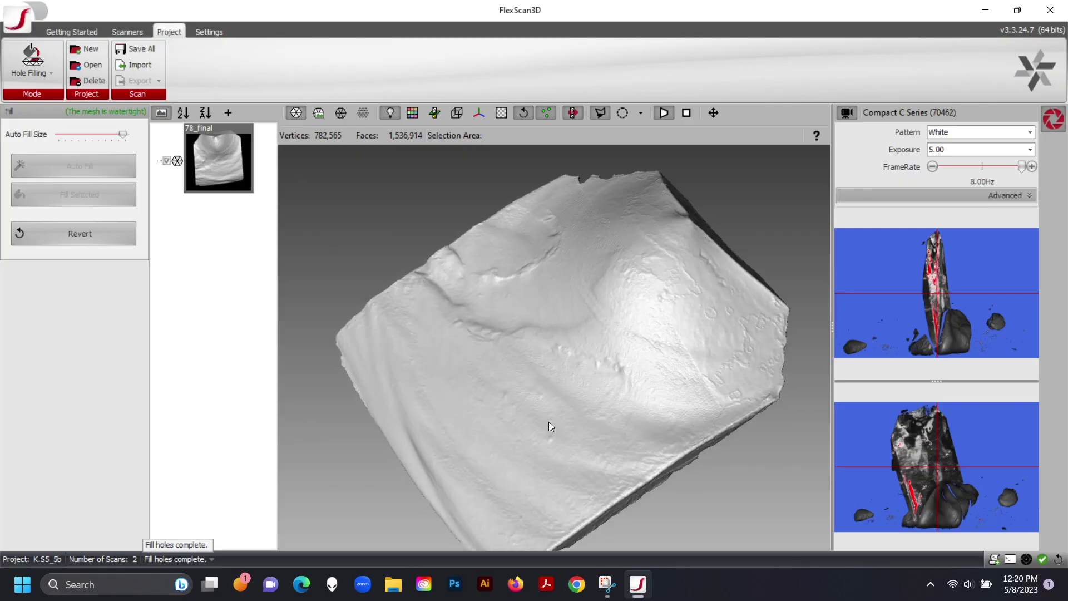
left_click_drag(547, 422, 551, 442)
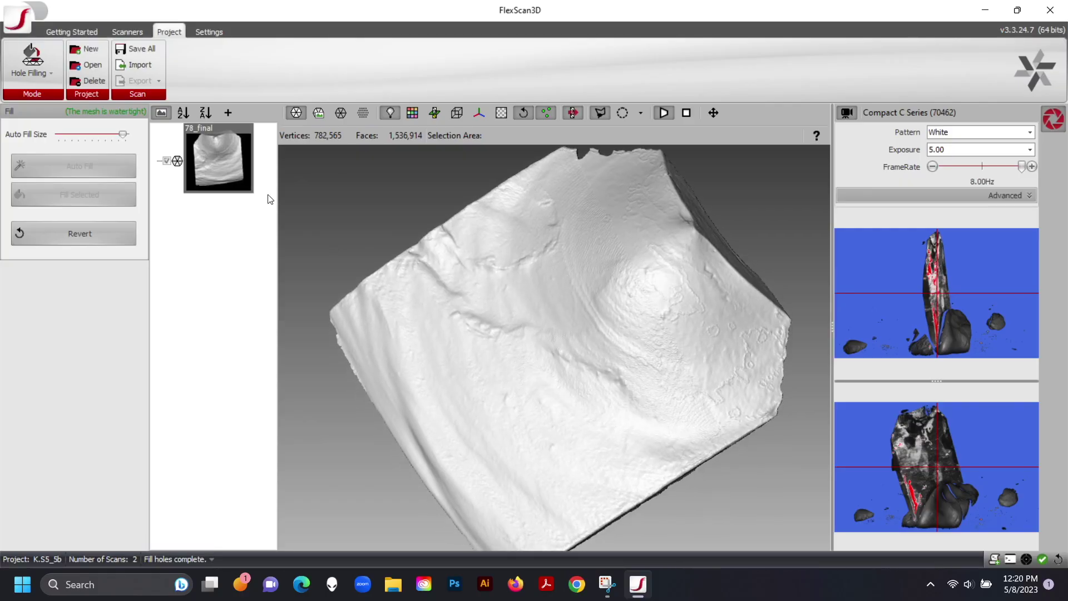
right_click(222, 161)
left_click(244, 184)
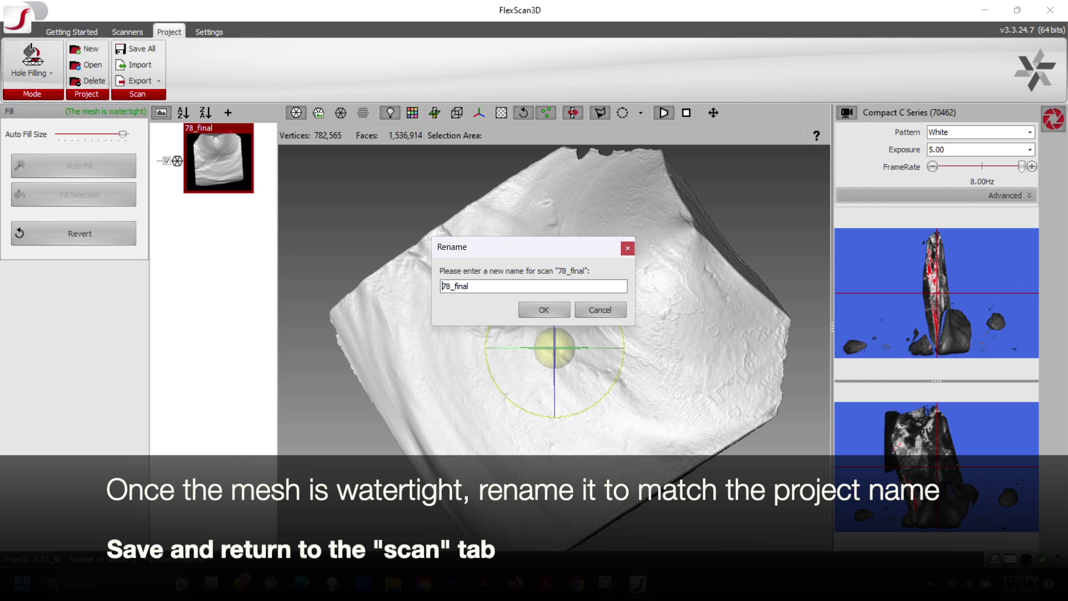
Step: Rename the scan to K.S5_5b, save all, and set Mode back to Scan
double_click(478, 291)
type("K.S5_5b")
key("Return")
left_click(151, 49)
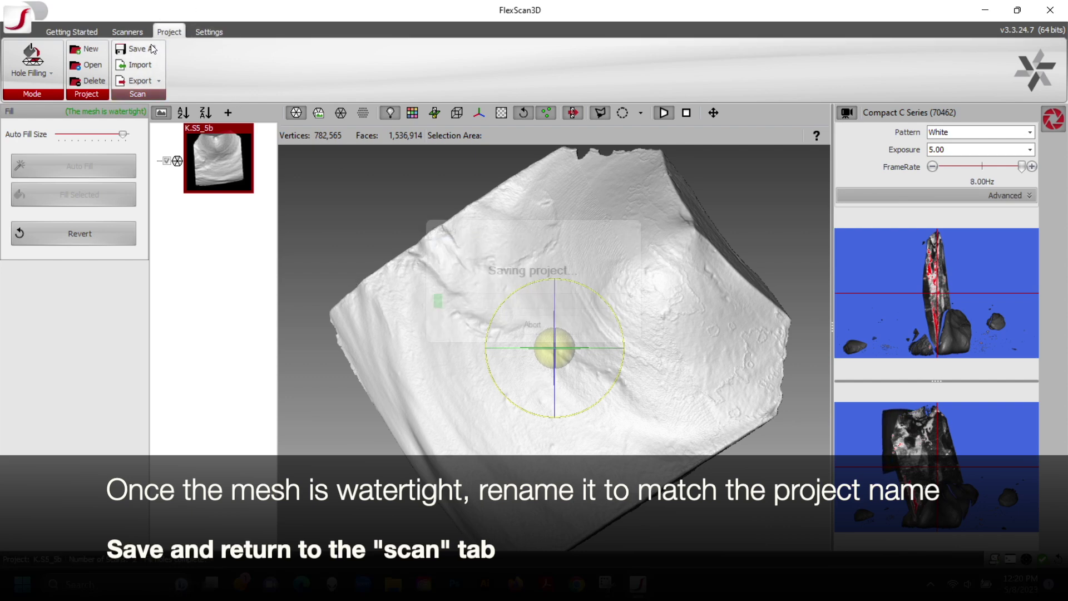
left_click(36, 74)
left_click(58, 101)
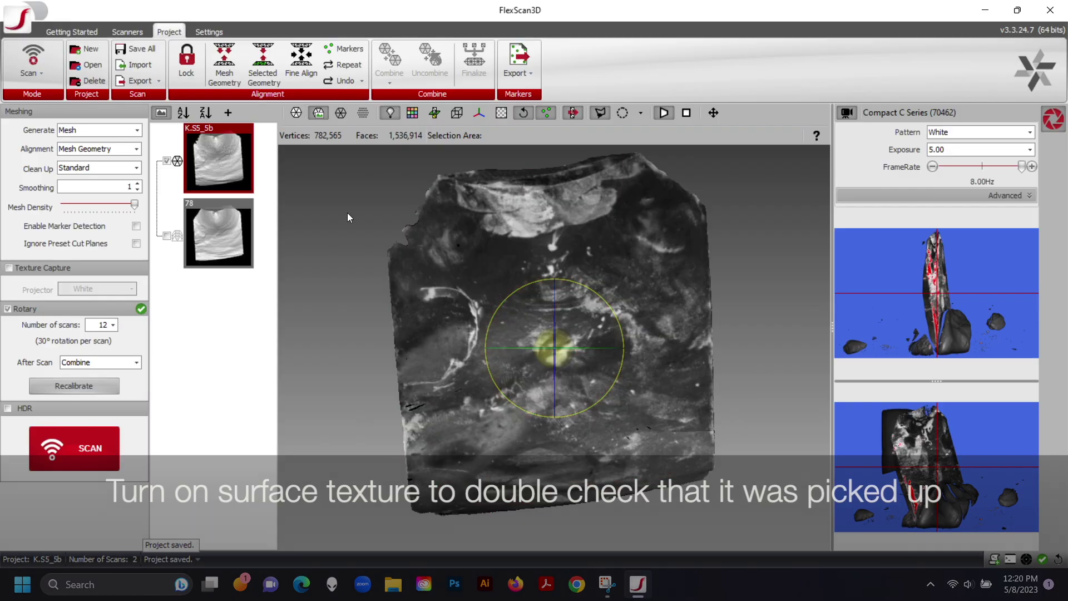
Step: Rotate the textured K.S5_5b mesh to inspect its photographic surface
left_click_drag(348, 218, 383, 429)
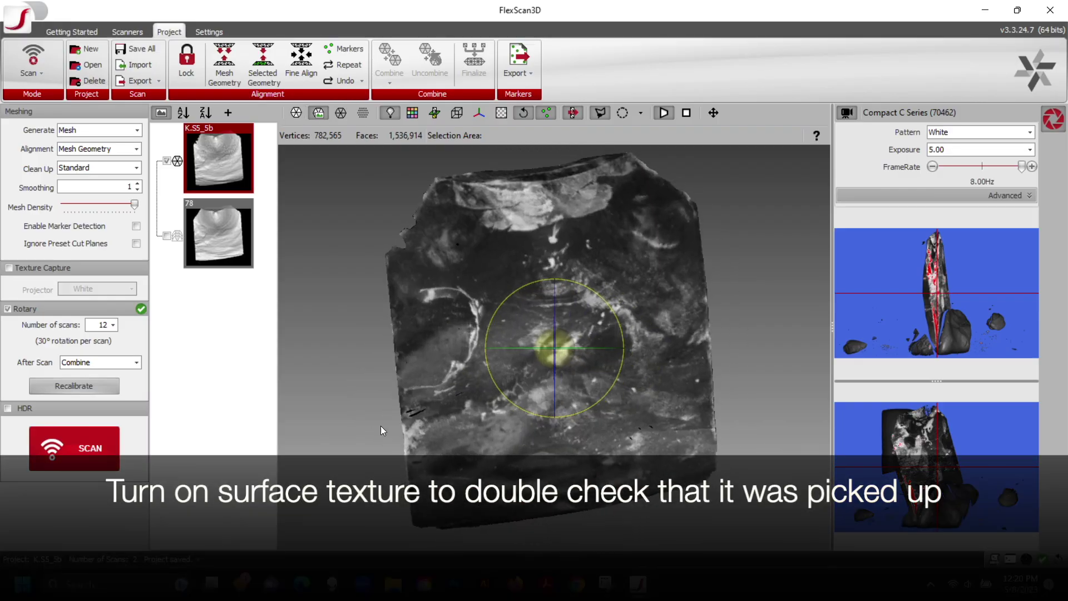